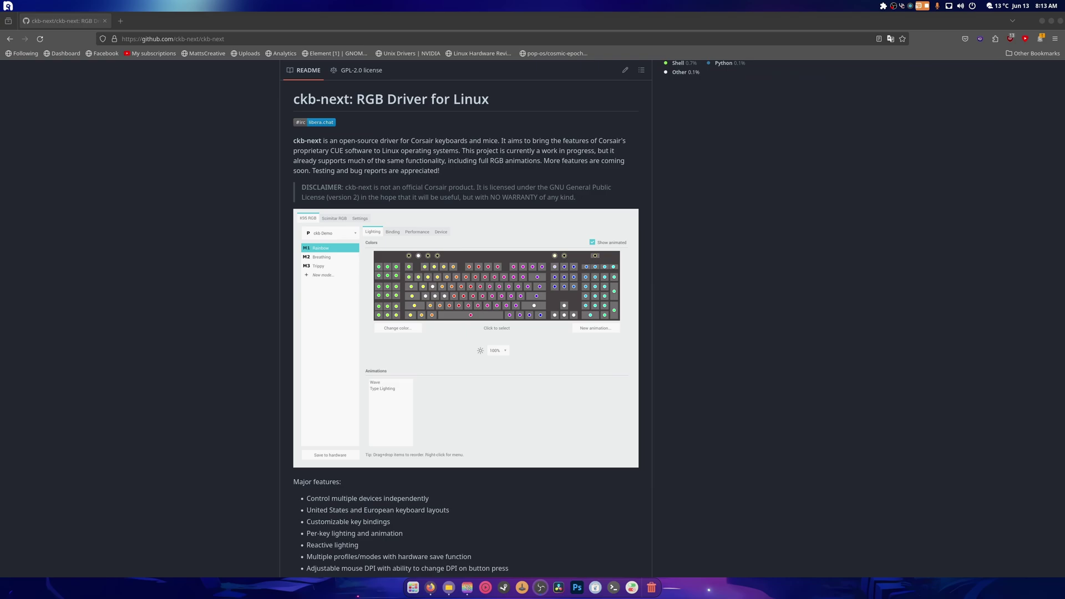
- Install ckb-next 0.6.0 with kiss-fft and quazip-qt5 via 'sudo dnf in ckb-next', confirming with y
{"action": "left_click", "coordinate": [613, 587]}
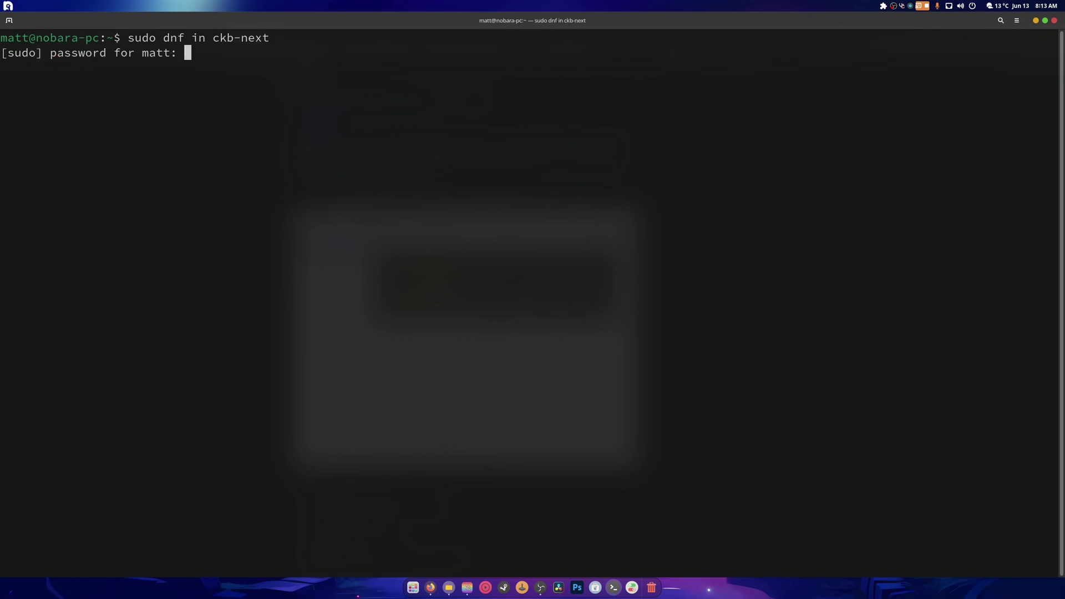
{"action": "key", "text": "Return"}
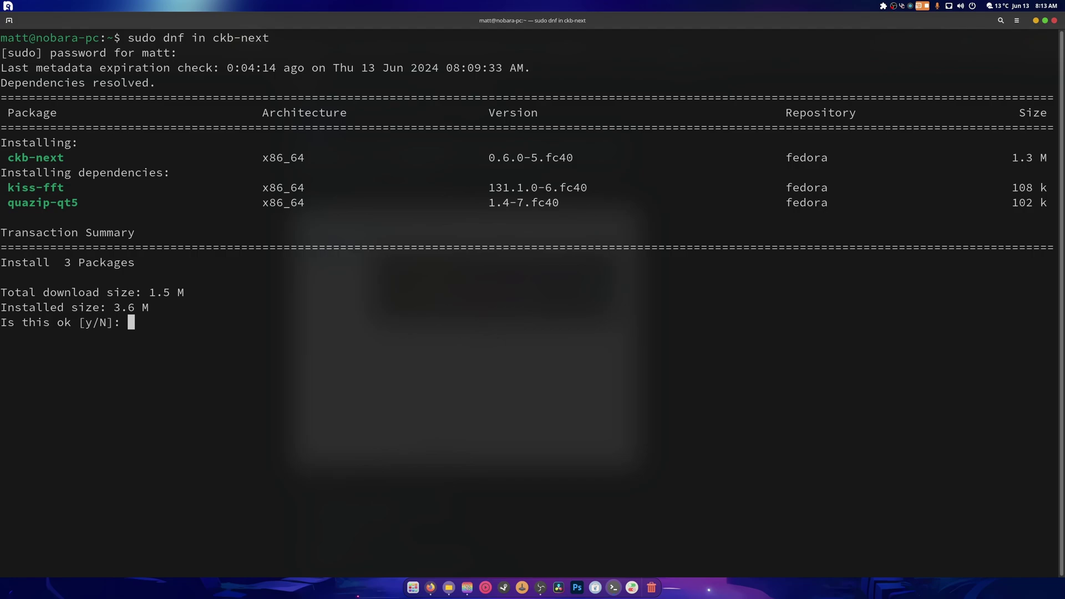
{"action": "type", "text": "y"}
{"action": "key", "text": "Return"}
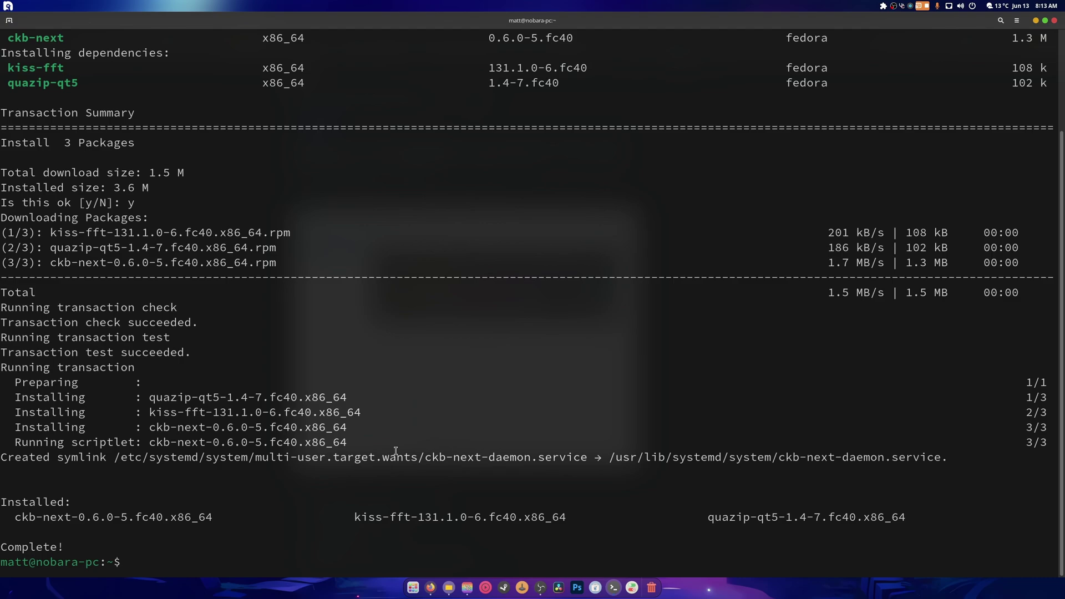
- Close the finished terminal and launch ckb-next from the applications grid
{"action": "left_click", "coordinate": [1054, 22]}
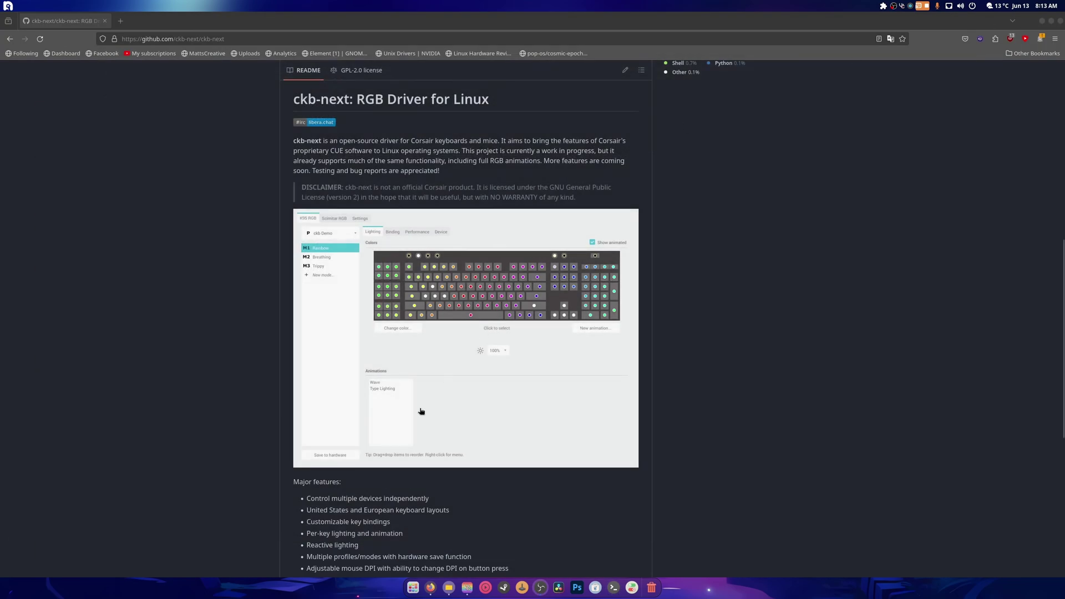
{"action": "left_click", "coordinate": [416, 586]}
{"action": "scroll", "coordinate": [704, 438], "scroll_direction": "down", "scroll_amount": 3}
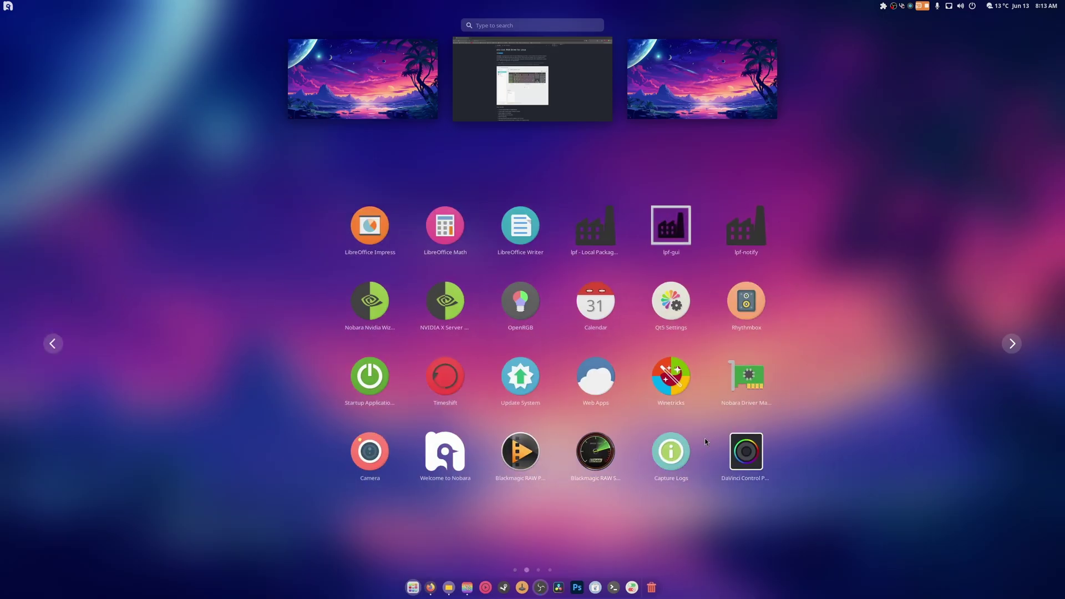
{"action": "left_click", "coordinate": [651, 306]}
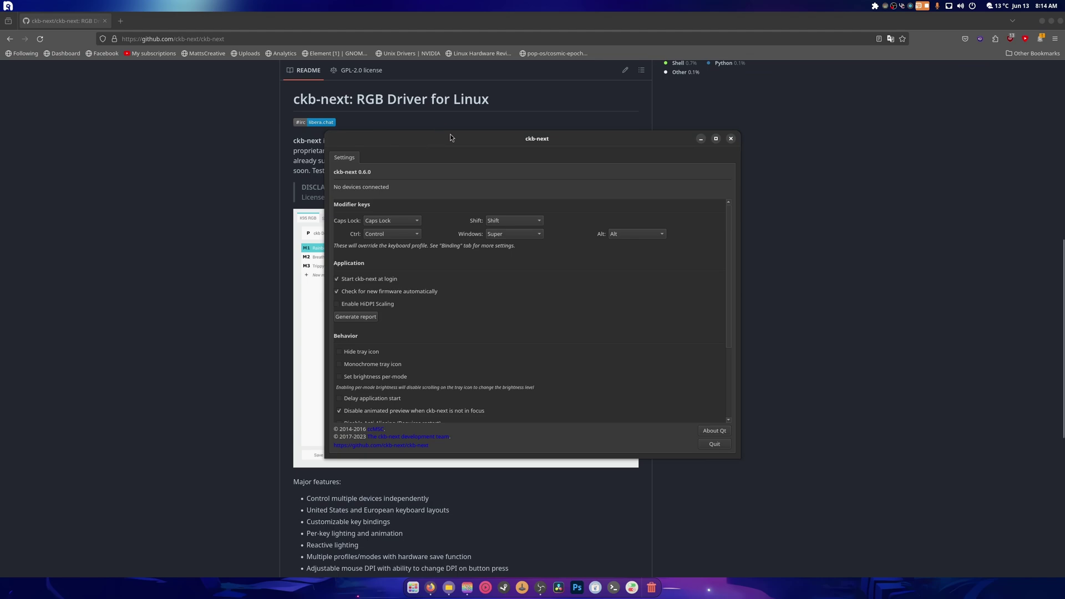
- Move the ckb-next window up and left, then wait for the K70 RGB Demo profile to appear
{"action": "left_click_drag", "start_coordinate": [450, 134], "coordinate": [431, 94]}
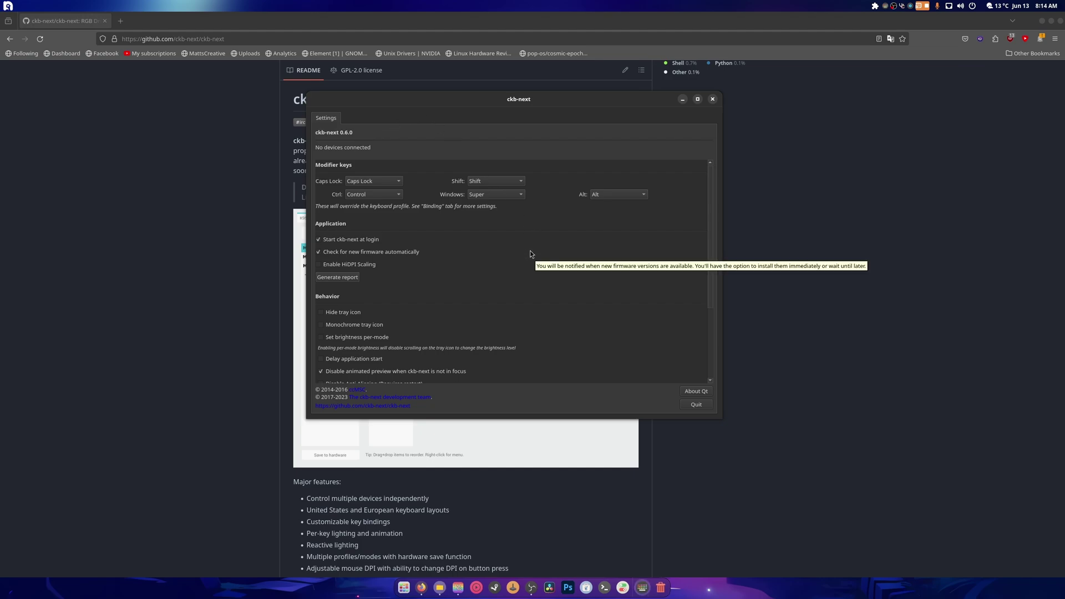
{"action": "scroll", "coordinate": [532, 289], "scroll_direction": "down", "scroll_amount": 3}
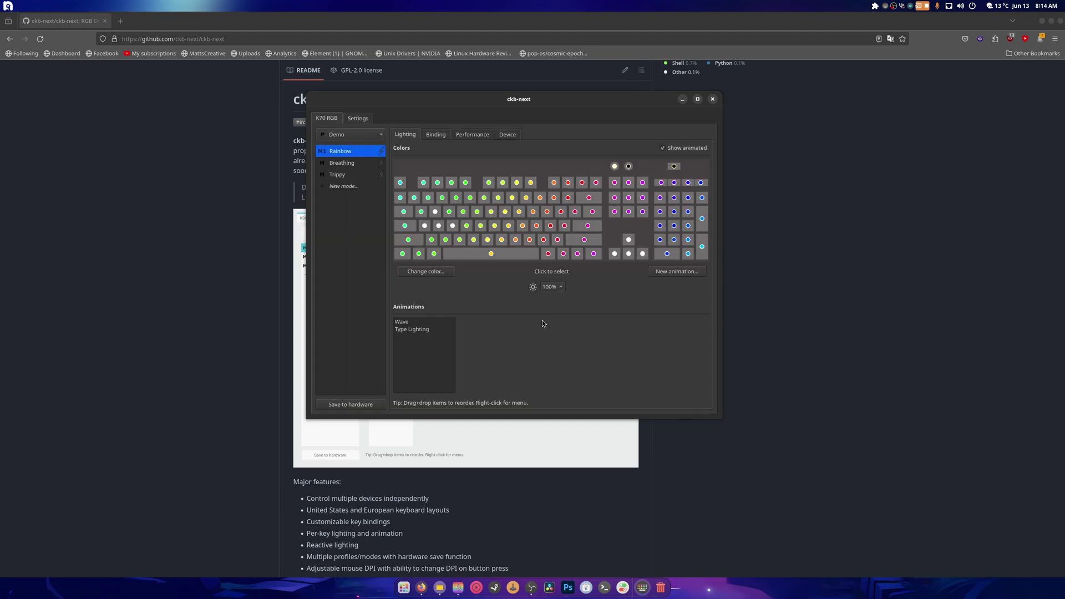
- Set the ckb-next frame rate to 60 FPS in Settings
{"action": "left_click", "coordinate": [350, 119]}
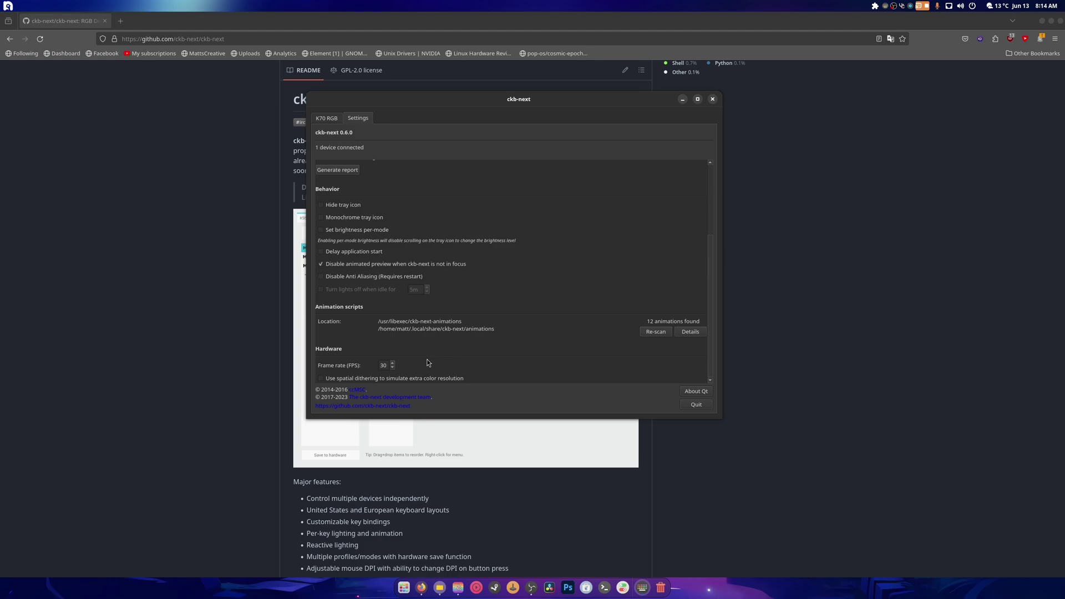
{"action": "double_click", "coordinate": [385, 365]}
{"action": "type", "text": "60"}
- Switch the K70 RGB keyboard to the HwProfile1 profile
{"action": "left_click", "coordinate": [326, 118]}
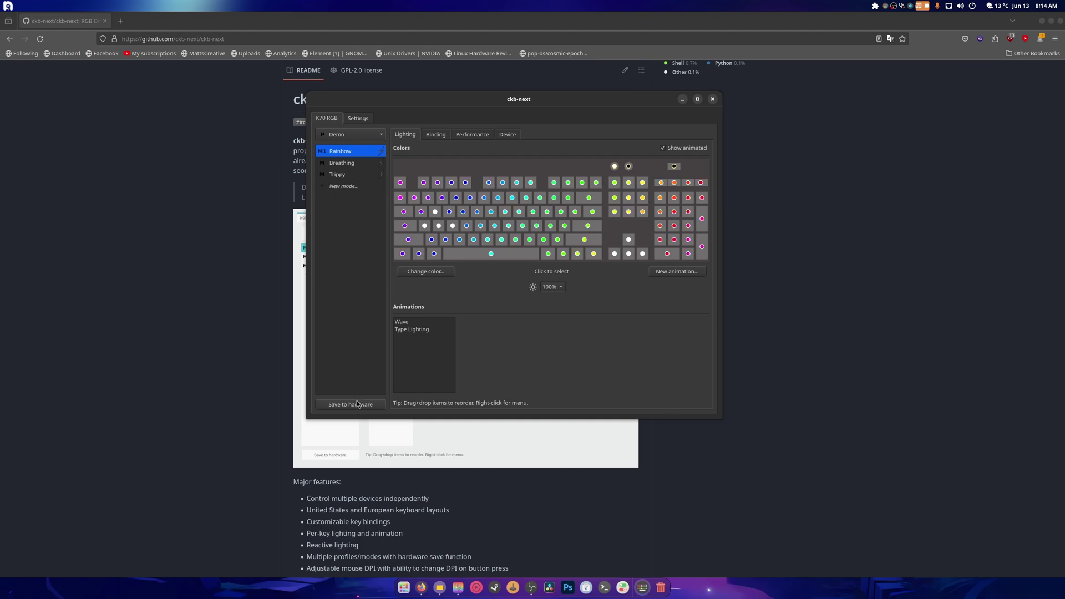
{"action": "left_click", "coordinate": [364, 136]}
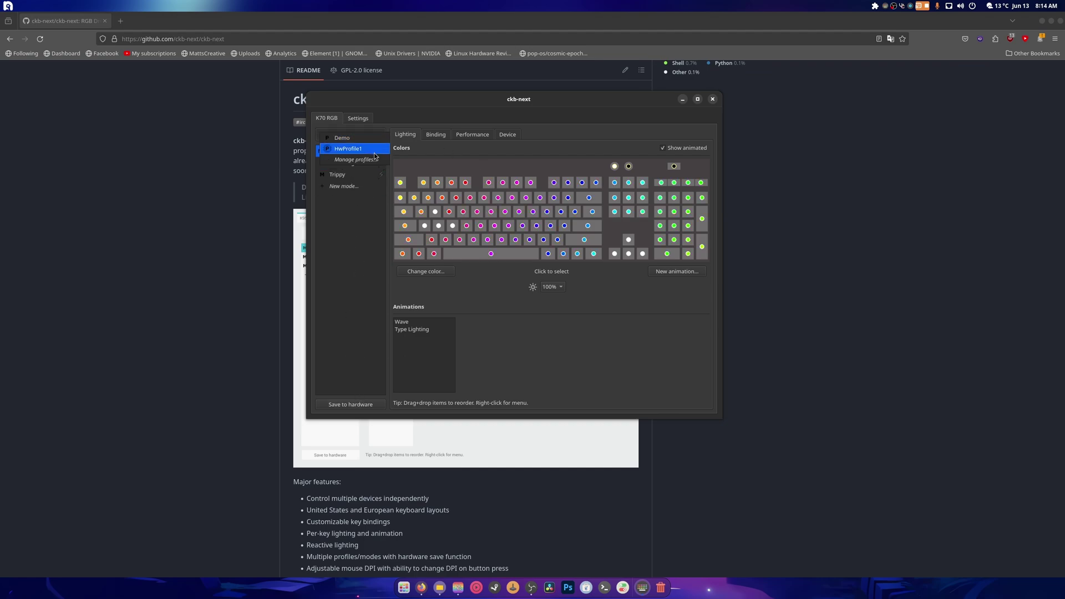
{"action": "left_click", "coordinate": [374, 149]}
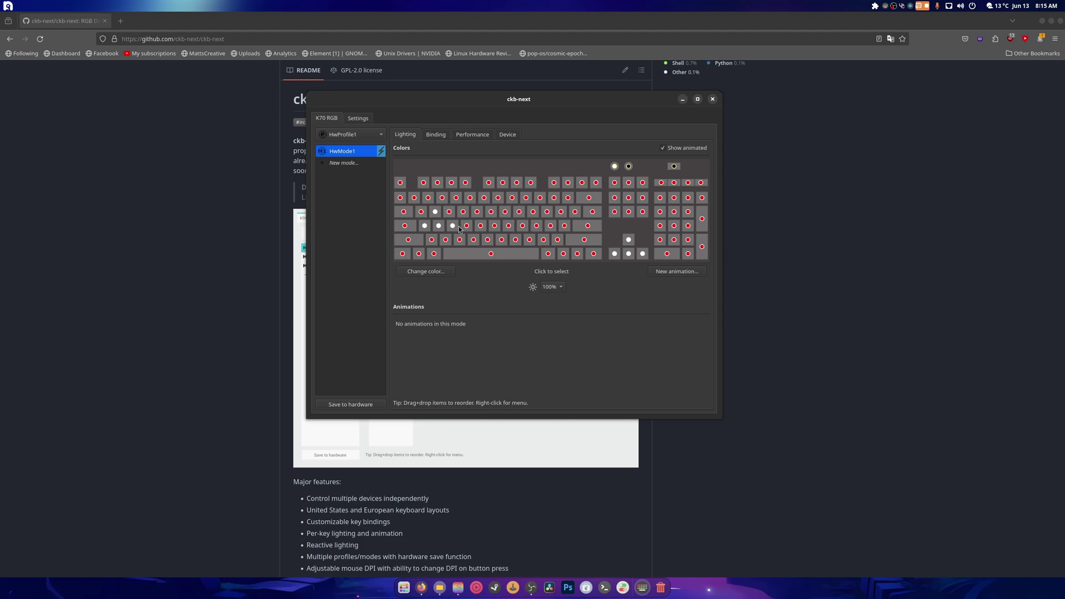
- Color the four arrow keys purple (129, 61, 156)
{"action": "left_click", "coordinate": [424, 225]}
{"action": "left_click", "coordinate": [453, 226]}
{"action": "left_click", "coordinate": [438, 226]}
{"action": "left_click_drag", "start_coordinate": [607, 235], "coordinate": [648, 274]}
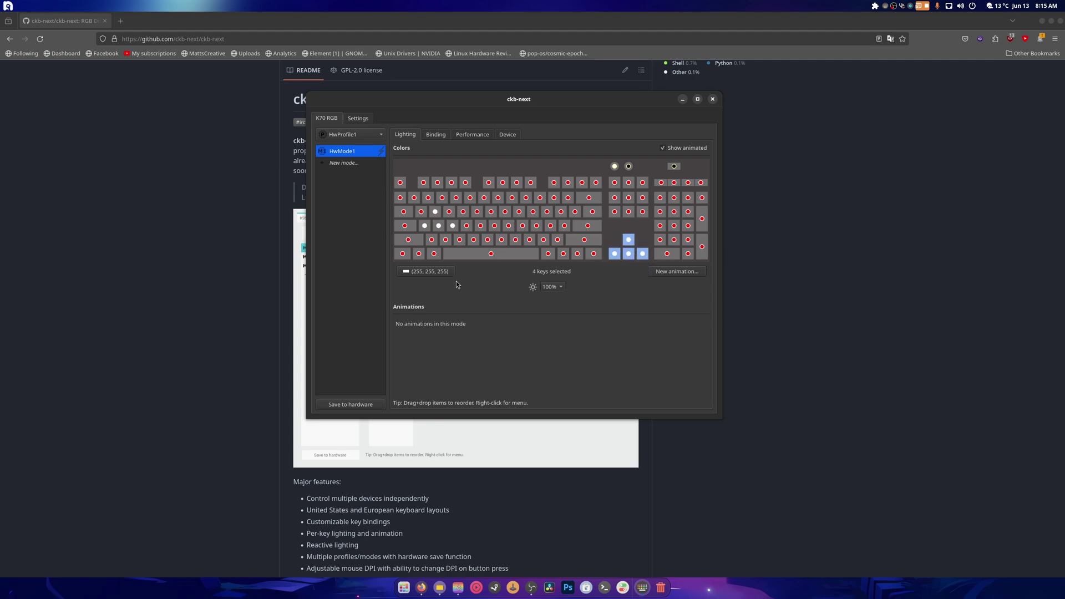
{"action": "left_click", "coordinate": [427, 272]}
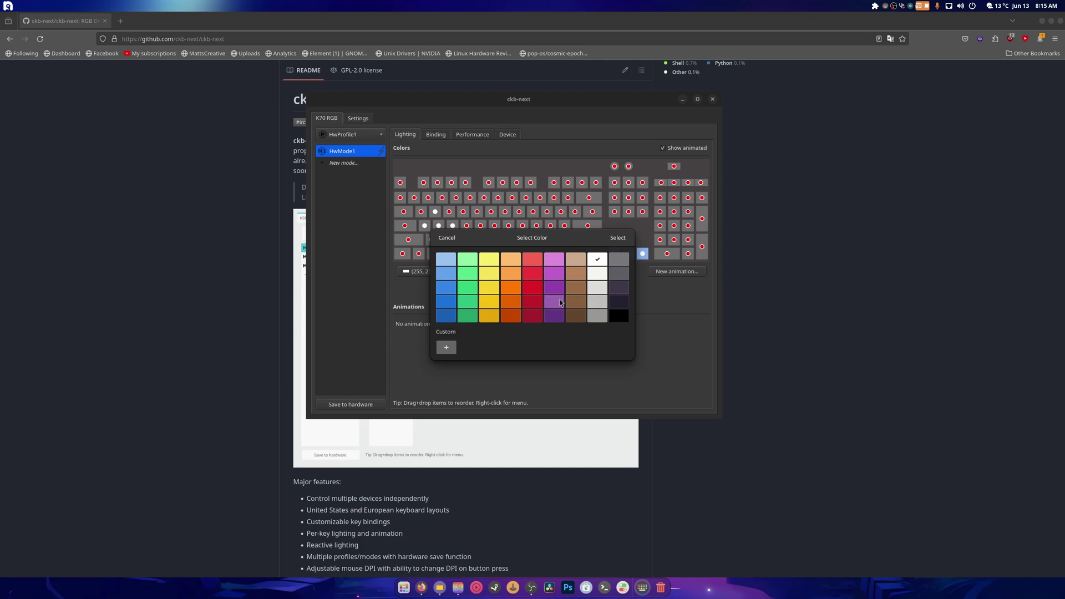
{"action": "left_click", "coordinate": [554, 301]}
{"action": "left_click", "coordinate": [617, 238]}
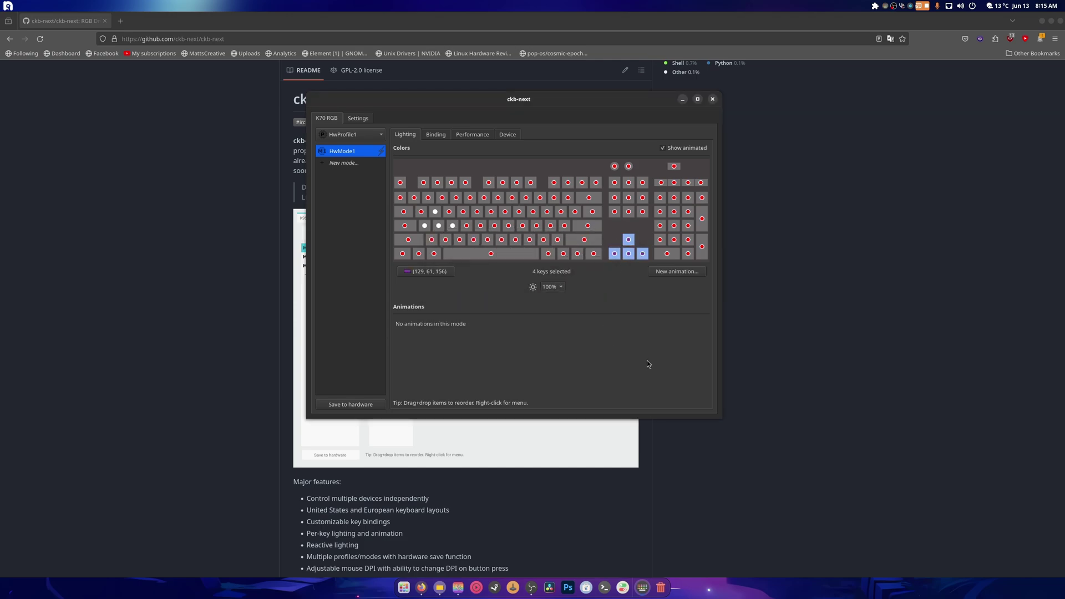
{"action": "left_click", "coordinate": [560, 287]}
{"action": "left_click", "coordinate": [556, 288]}
- Color the W, A, S, D keys with custom violet #7000FF (112, 0, 255)
{"action": "left_click", "coordinate": [434, 212]}
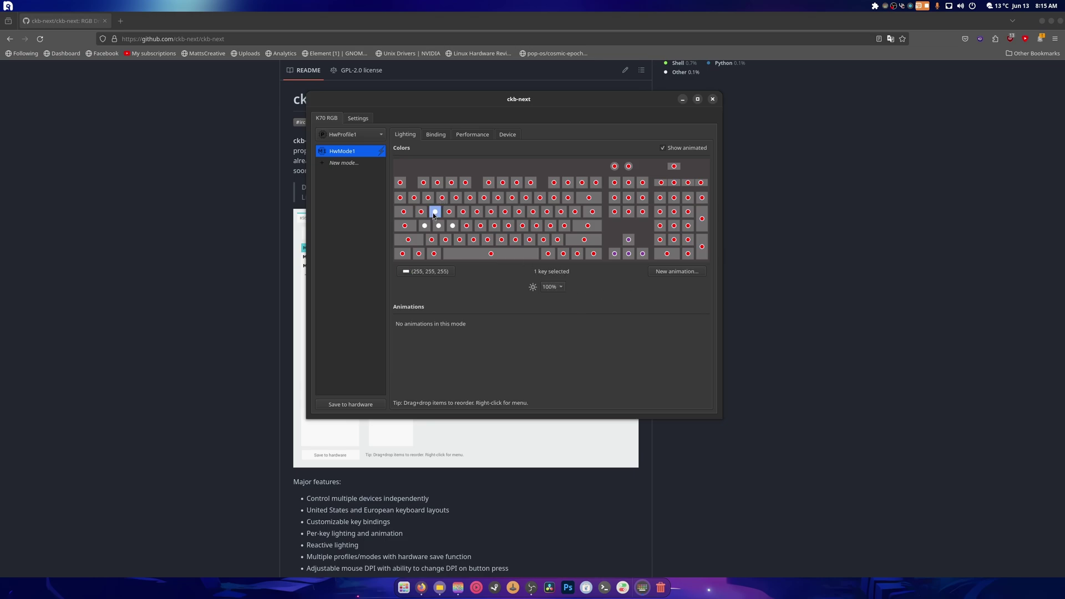
{"action": "left_click_drag", "start_coordinate": [418, 230], "coordinate": [454, 228]}
{"action": "left_click", "coordinate": [425, 271]}
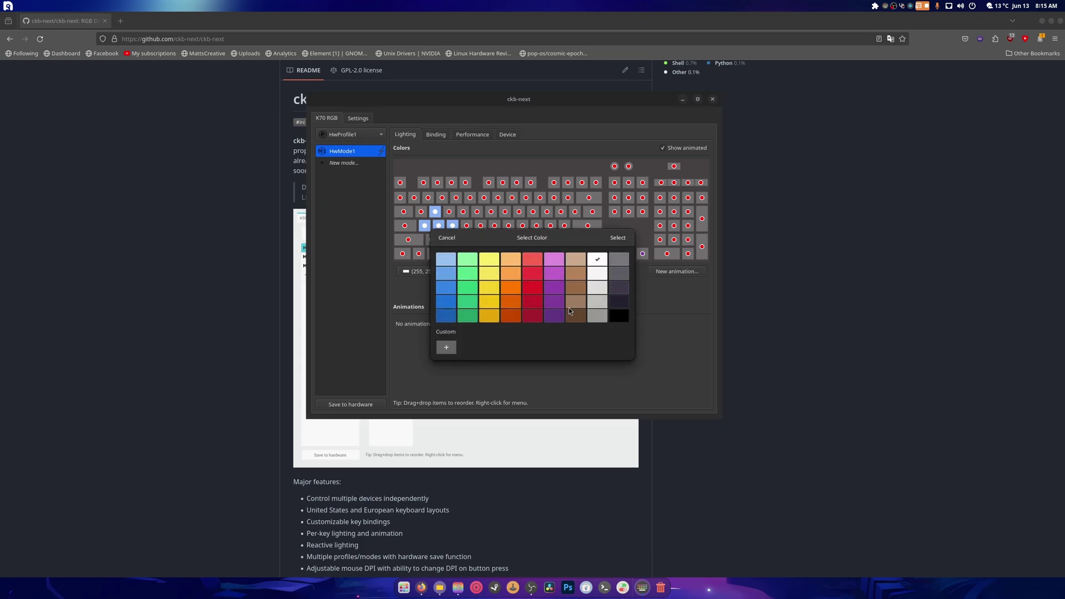
{"action": "left_click", "coordinate": [442, 347]}
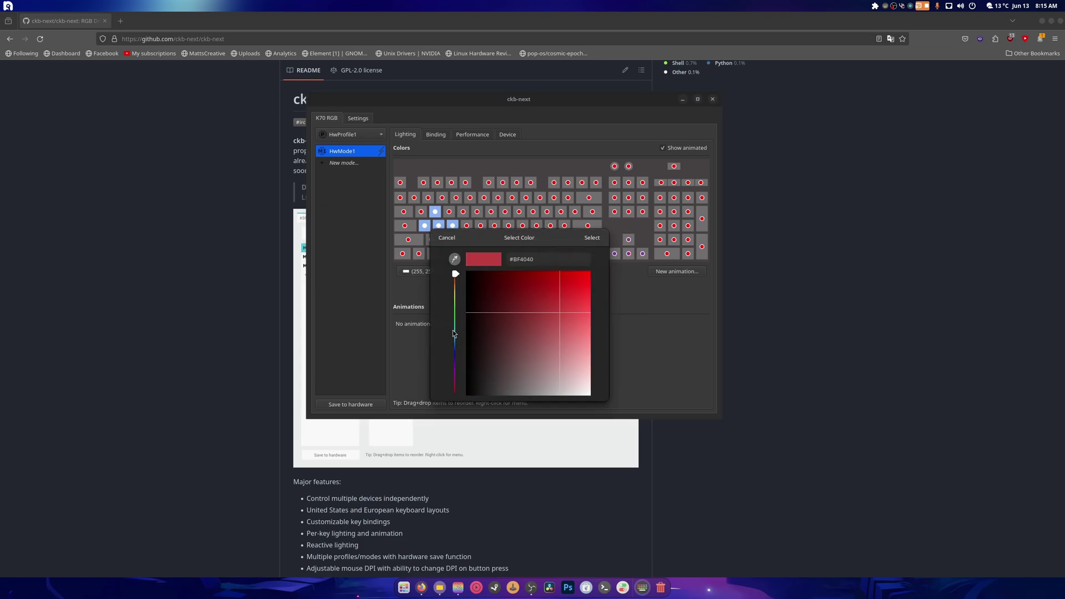
{"action": "left_click_drag", "start_coordinate": [455, 336], "coordinate": [455, 359]}
{"action": "left_click_drag", "start_coordinate": [523, 339], "coordinate": [600, 260]}
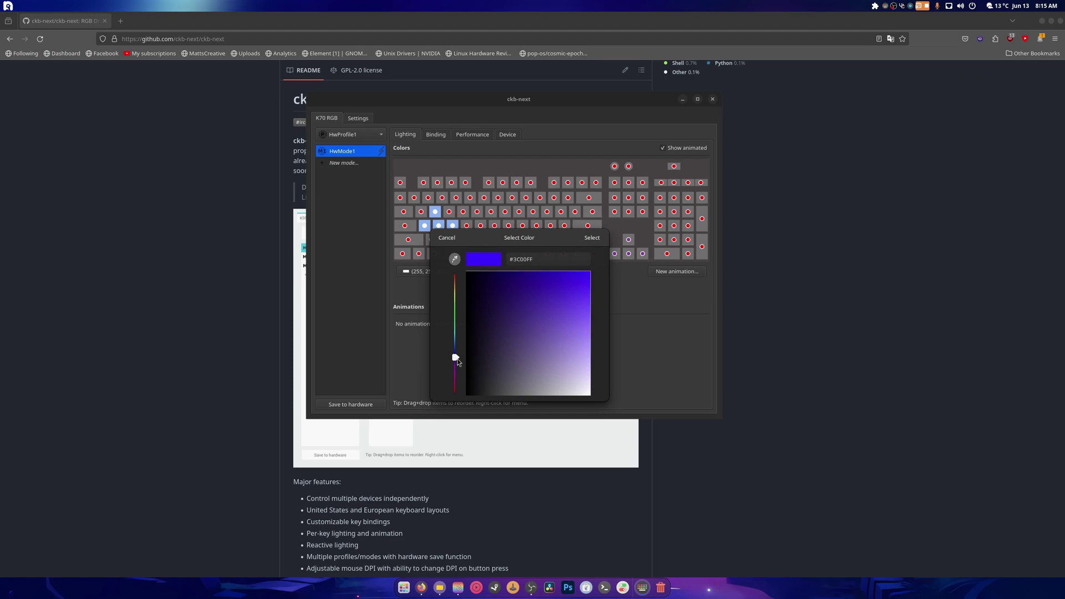
{"action": "left_click", "coordinate": [458, 362]}
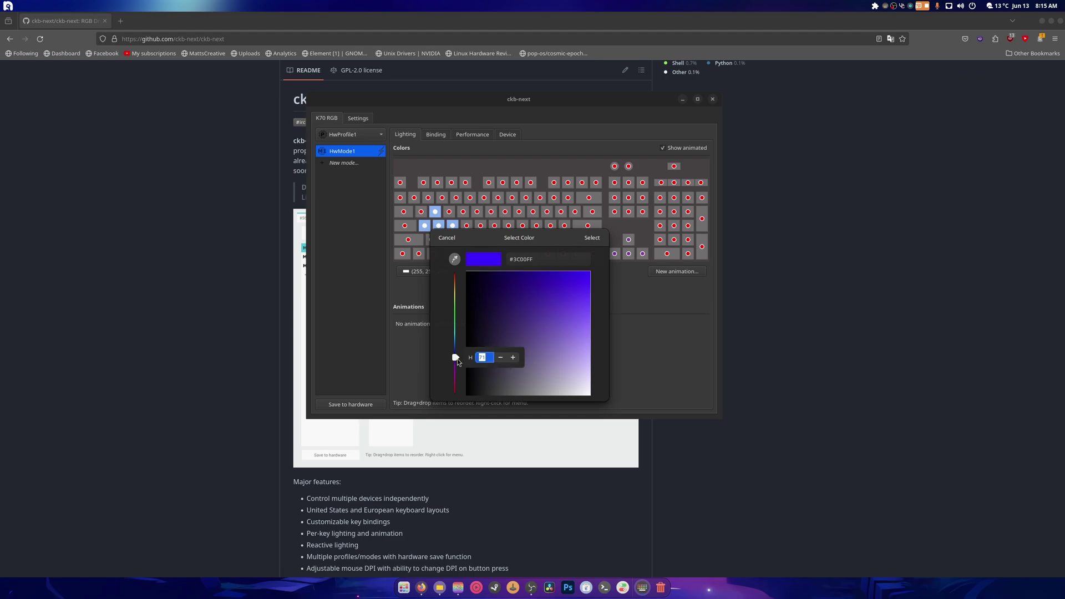
{"action": "left_click", "coordinate": [593, 238]}
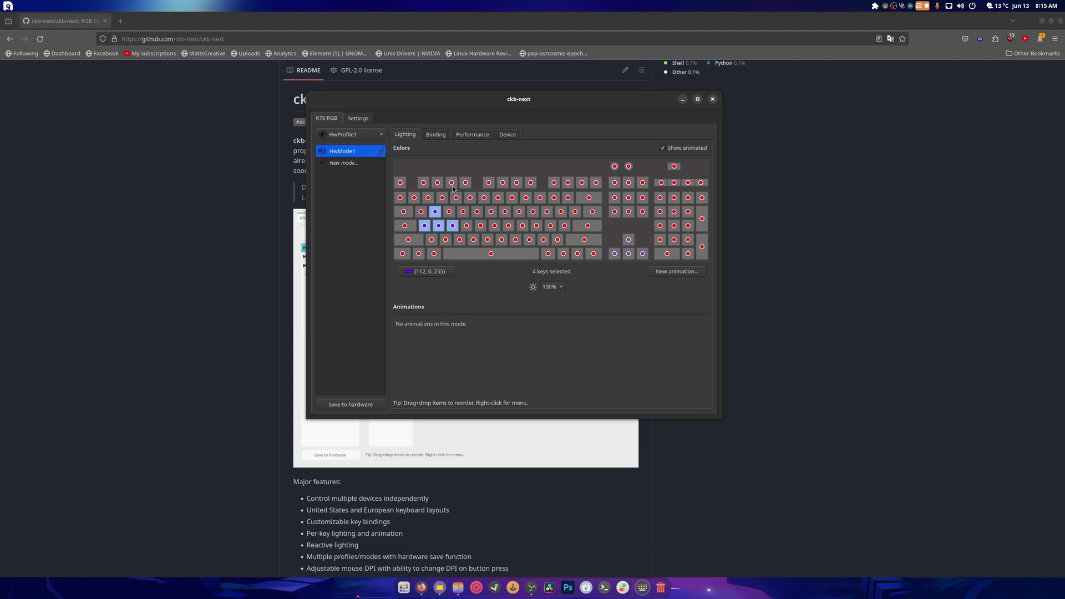
{"action": "left_click", "coordinate": [429, 197]}
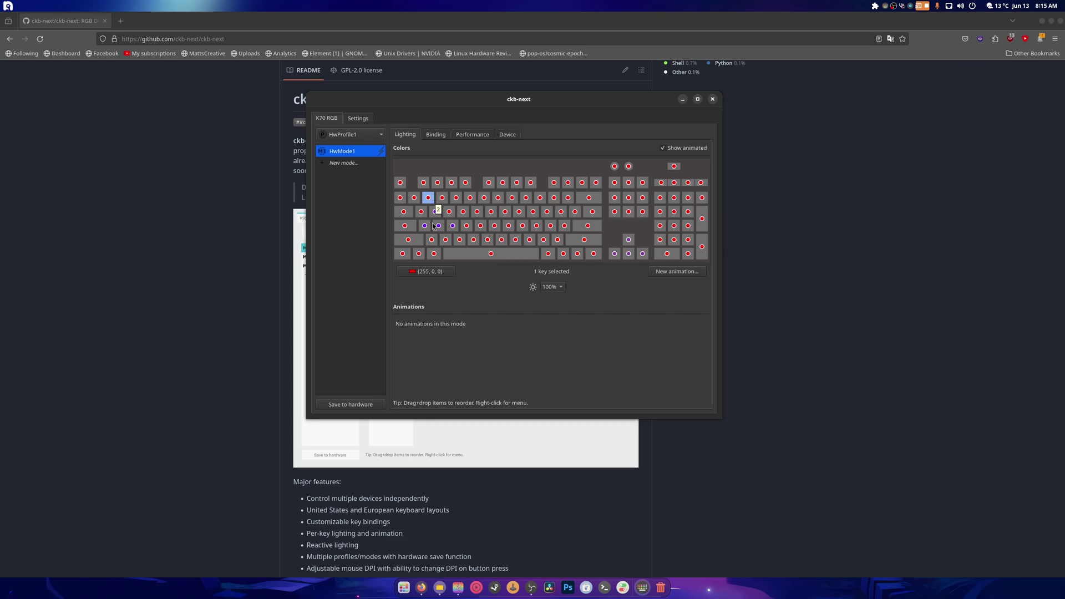
{"action": "left_click", "coordinate": [446, 240]}
- Set every key on the keyboard to dark blue
{"action": "left_click_drag", "start_coordinate": [708, 257], "coordinate": [336, 142]}
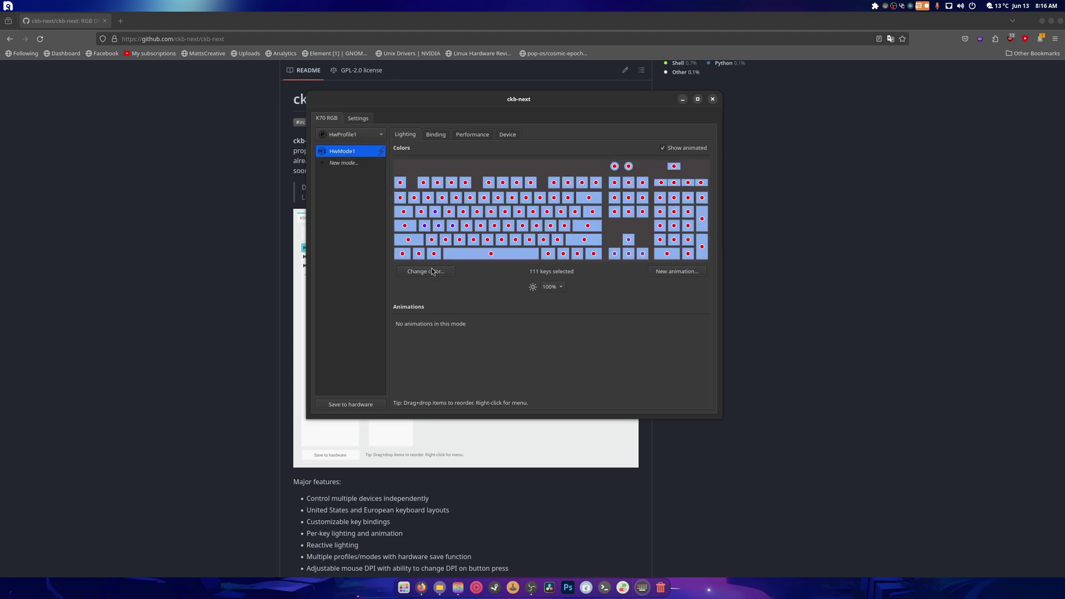
{"action": "left_click", "coordinate": [432, 271]}
{"action": "left_click", "coordinate": [447, 315]}
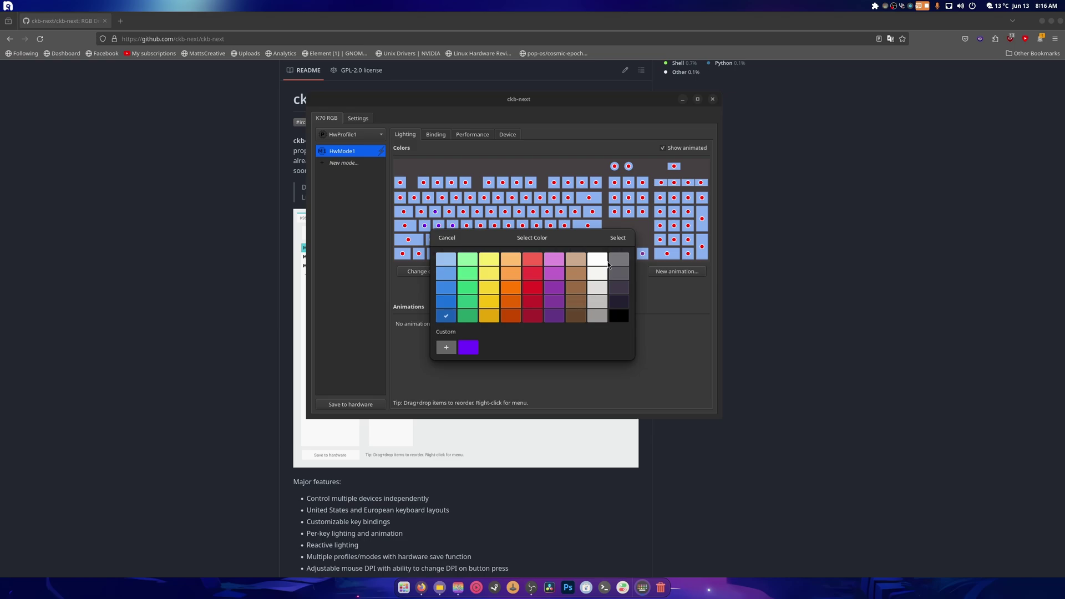
{"action": "left_click", "coordinate": [620, 238]}
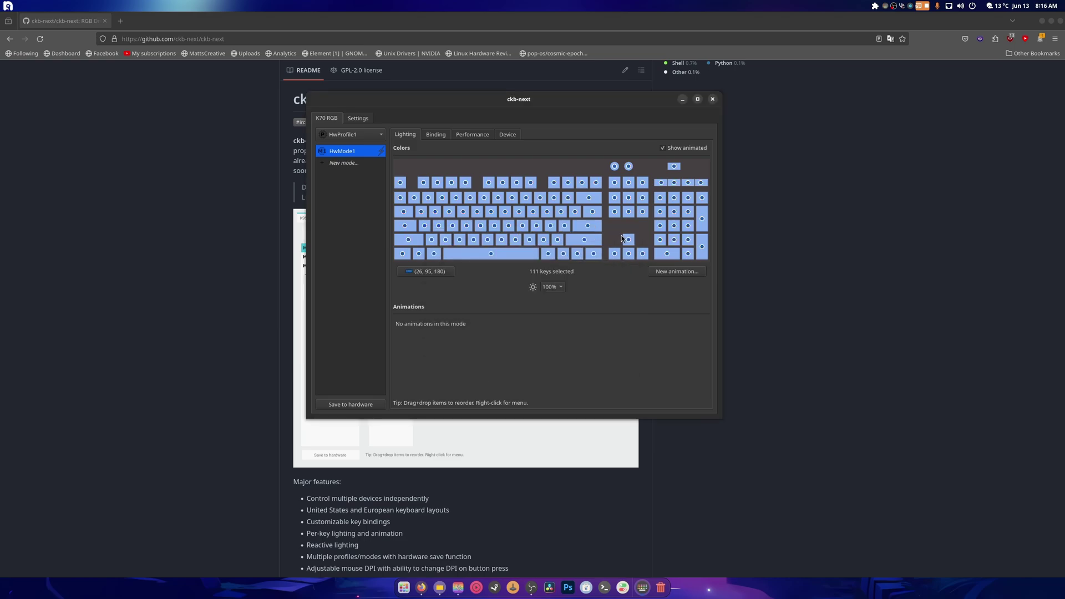
- Recolor all keys white (255, 255, 255)
{"action": "left_click", "coordinate": [416, 259]}
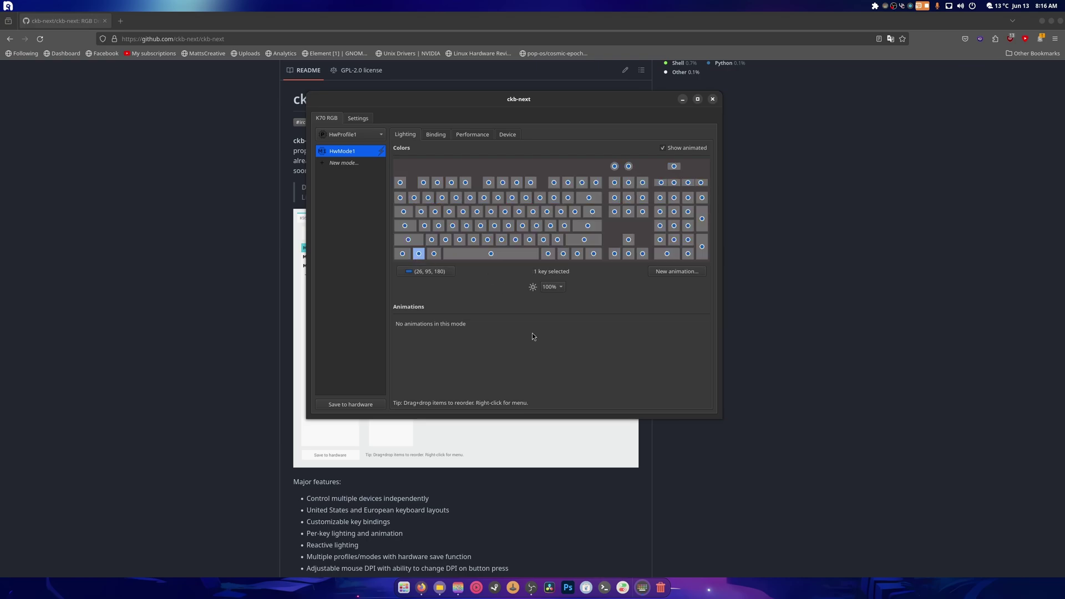
{"action": "left_click_drag", "start_coordinate": [396, 165], "coordinate": [714, 270]}
{"action": "left_click", "coordinate": [417, 271]}
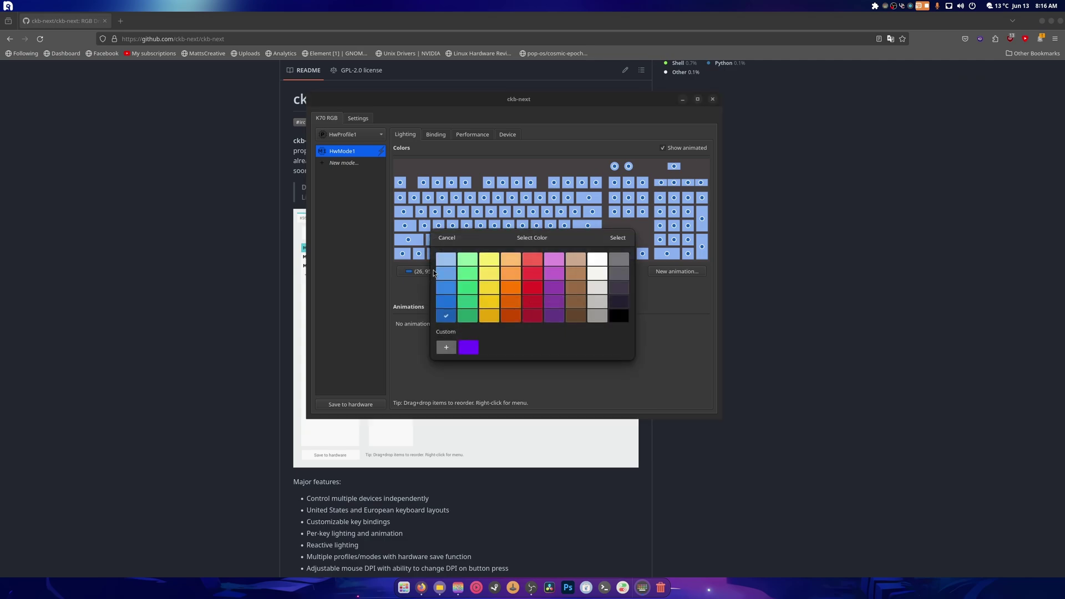
{"action": "left_click", "coordinate": [621, 239]}
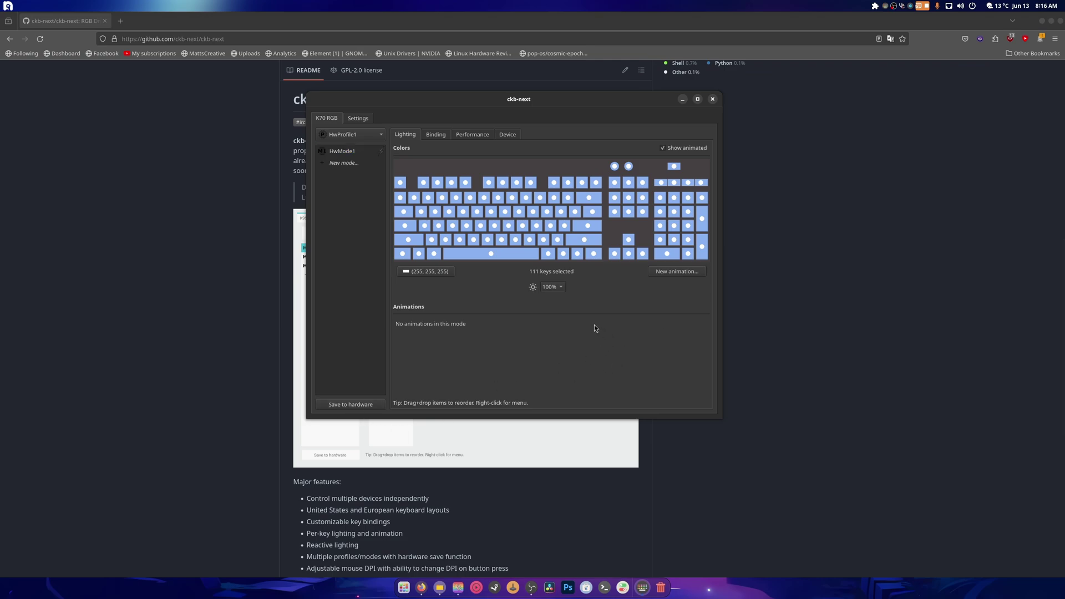
- Color W, A, S, D and the arrow keys with the custom violet (112, 0, 255)
{"action": "left_click", "coordinate": [433, 216]}
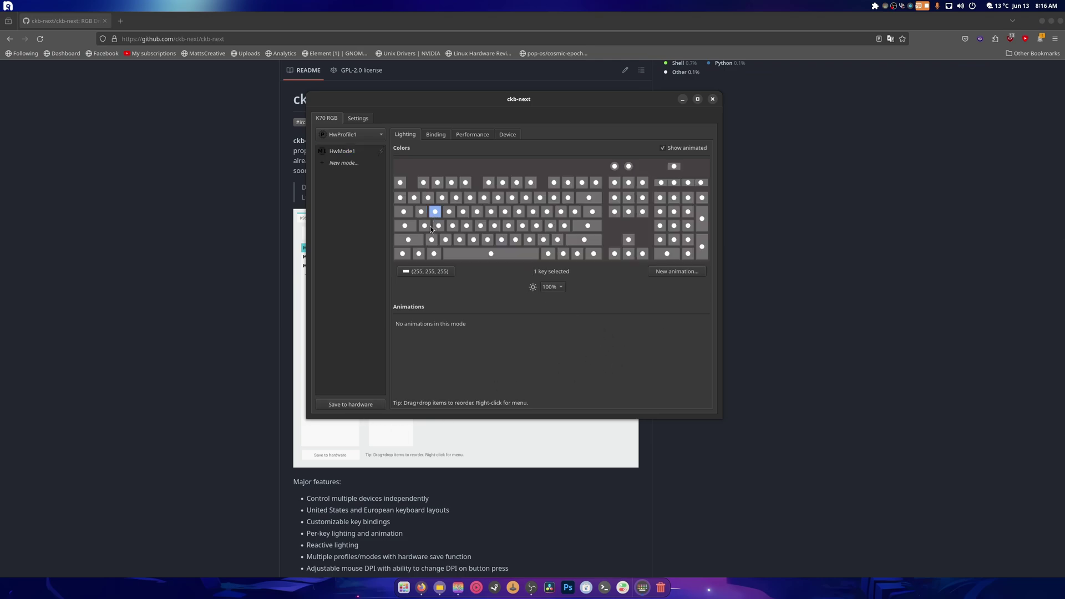
{"action": "left_click", "coordinate": [424, 227], "text": "ctrl"}
{"action": "left_click", "coordinate": [439, 227], "text": "ctrl"}
{"action": "left_click", "coordinate": [451, 228], "text": "ctrl"}
{"action": "left_click", "coordinate": [626, 241], "text": "ctrl"}
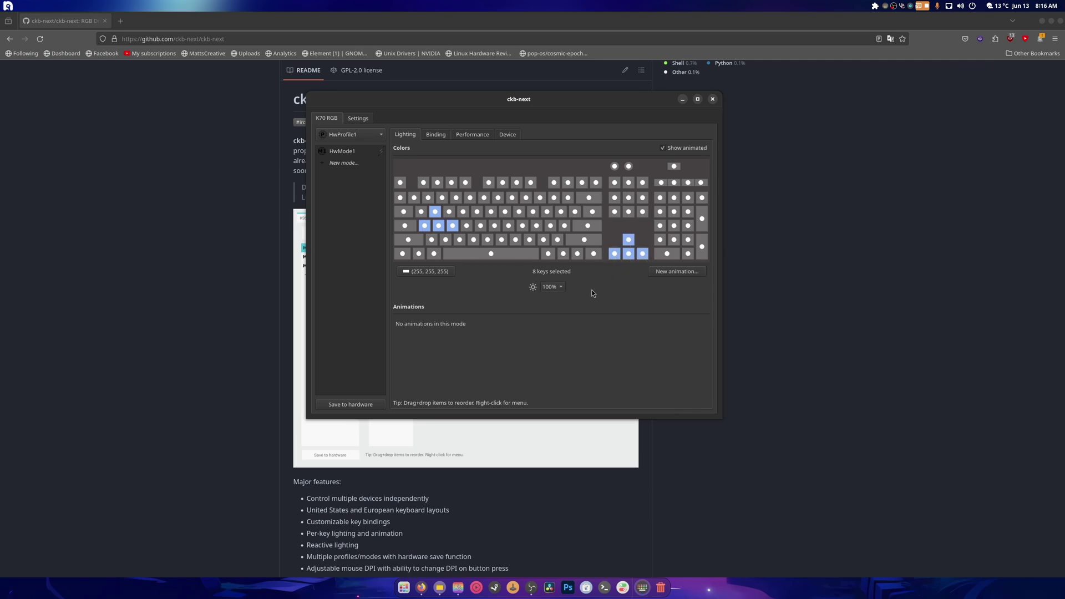
{"action": "left_click", "coordinate": [435, 274]}
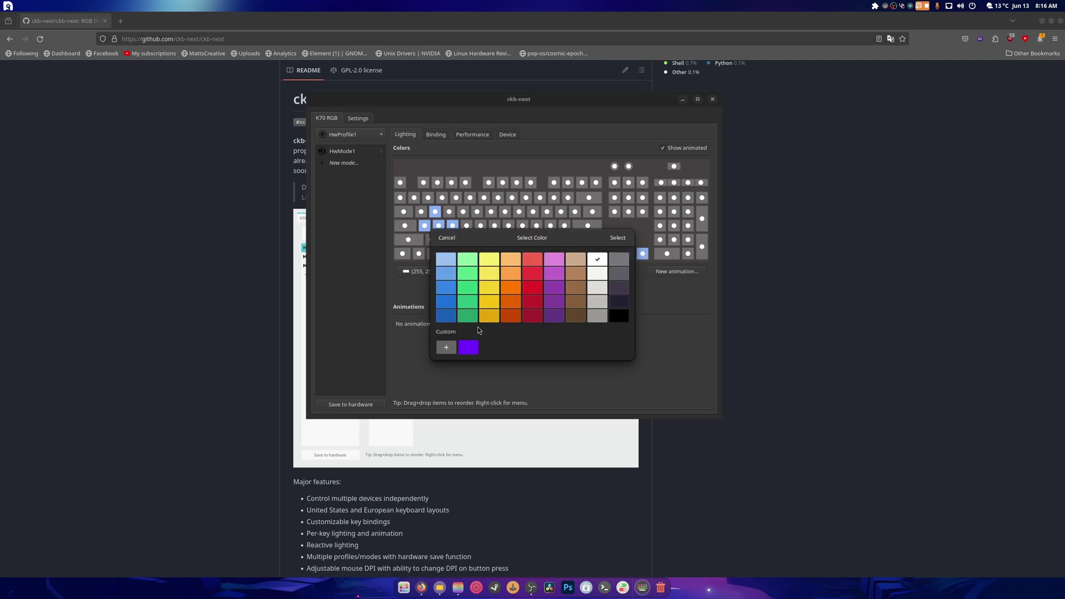
{"action": "left_click", "coordinate": [468, 347]}
{"action": "left_click", "coordinate": [616, 238]}
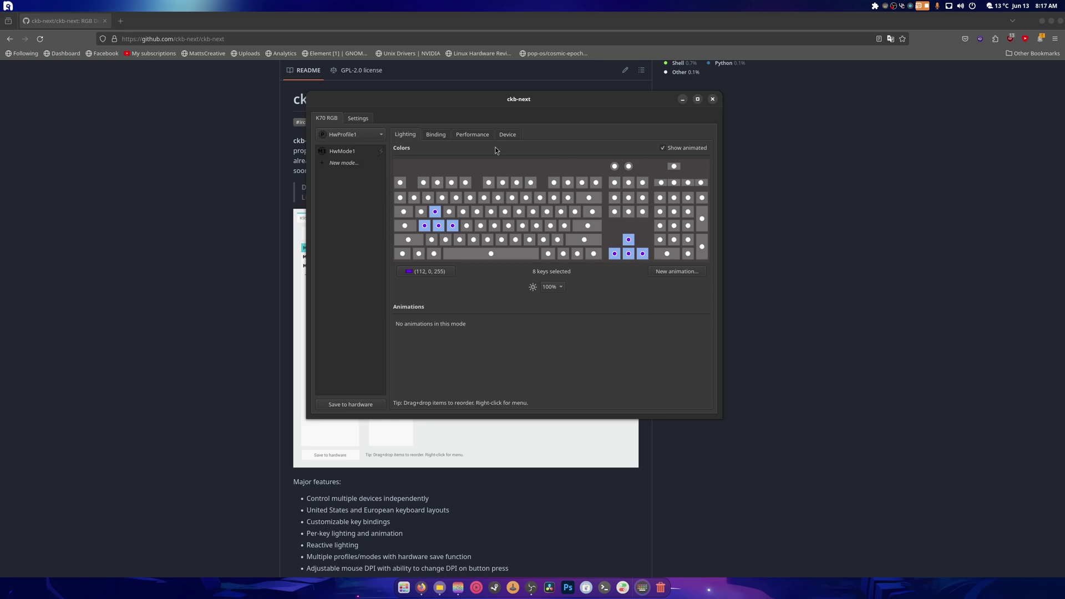
- Show the Binding page for the HwMode1 mode
{"action": "left_click", "coordinate": [435, 134]}
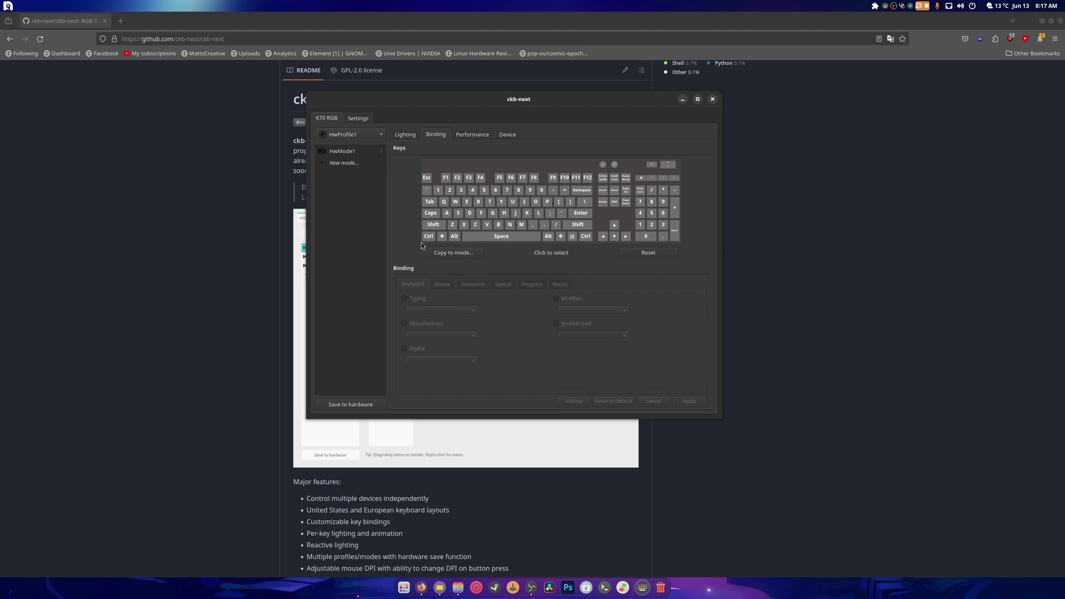
{"action": "left_click", "coordinate": [345, 152]}
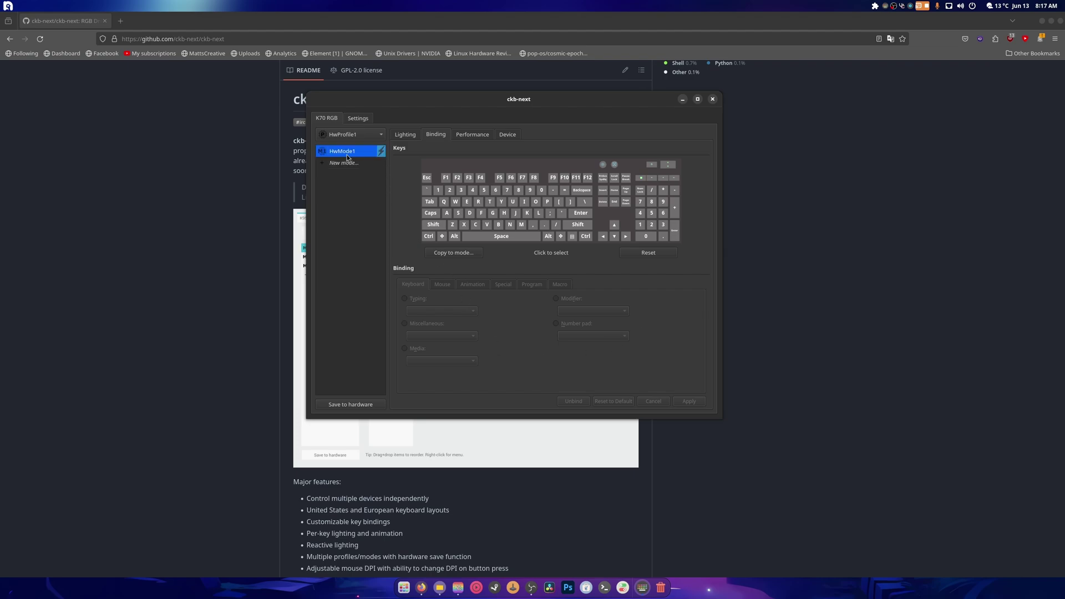
- On the Performance page, set Num, Caps and Scroll lock lights to RGB + normal
{"action": "left_click", "coordinate": [474, 134]}
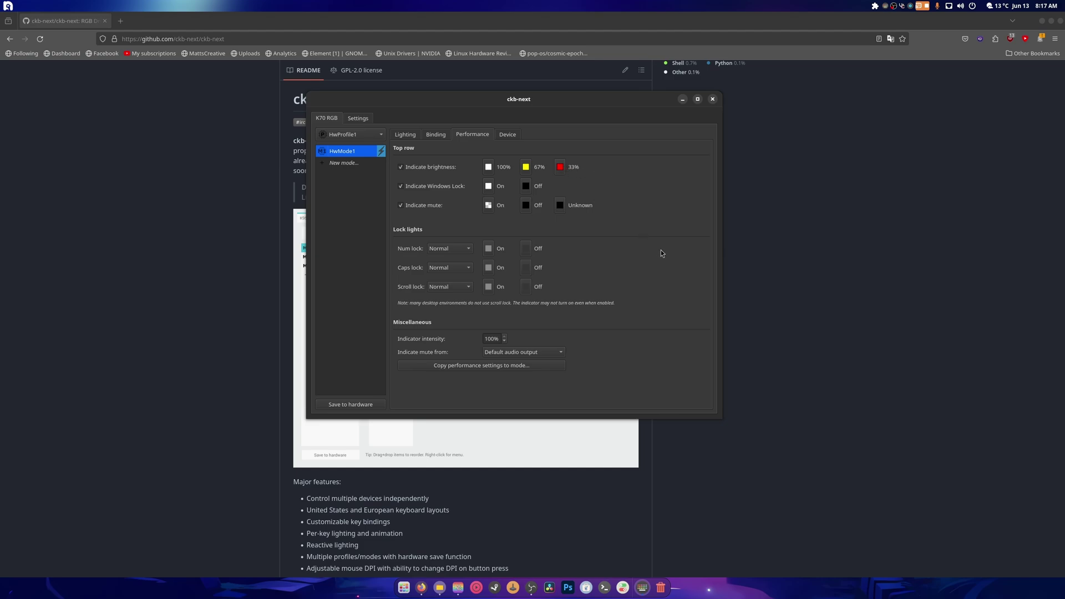
{"action": "left_click", "coordinate": [438, 248]}
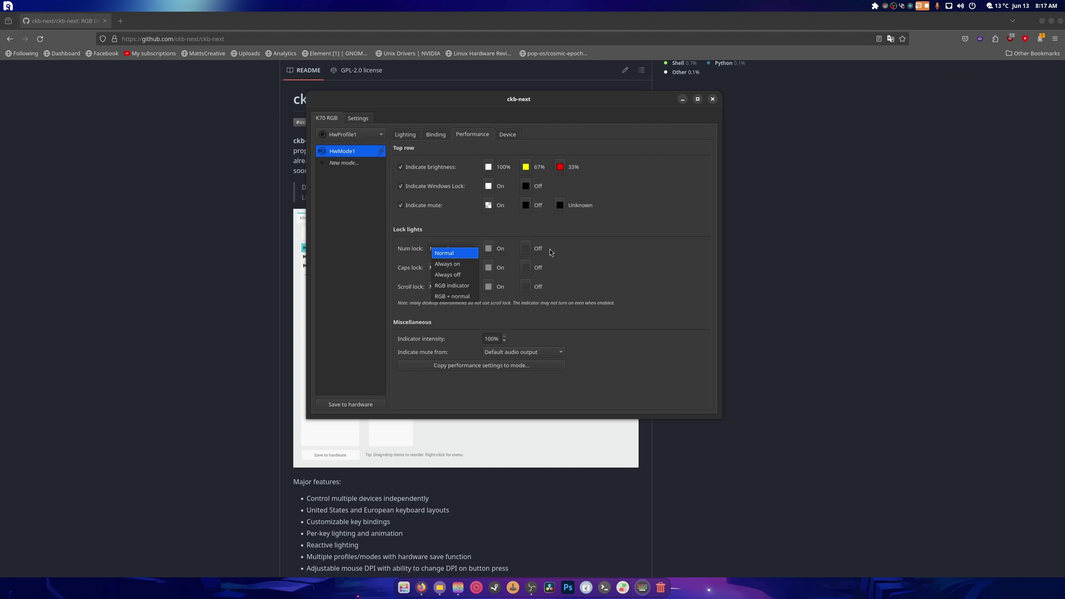
{"action": "left_click", "coordinate": [465, 297]}
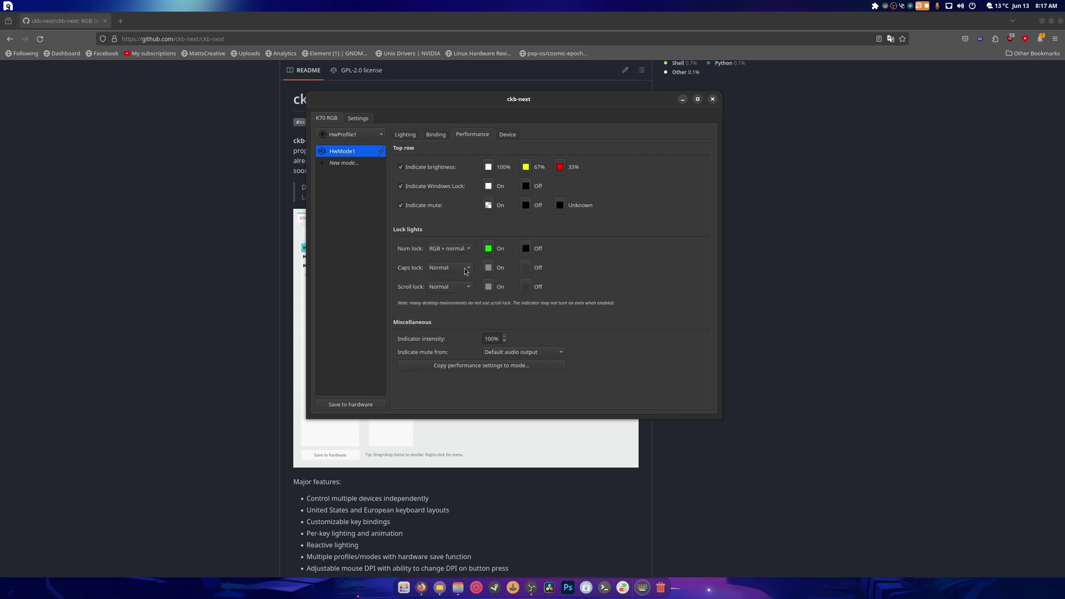
{"action": "left_click", "coordinate": [464, 268]}
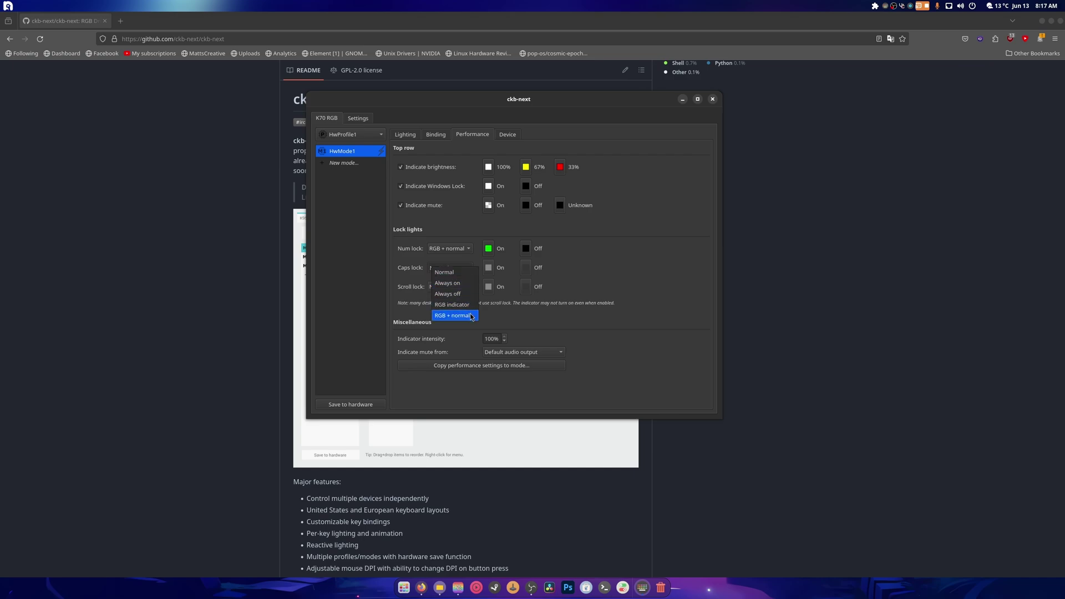
{"action": "left_click", "coordinate": [471, 316]}
{"action": "left_click", "coordinate": [456, 286]}
{"action": "left_click", "coordinate": [470, 331]}
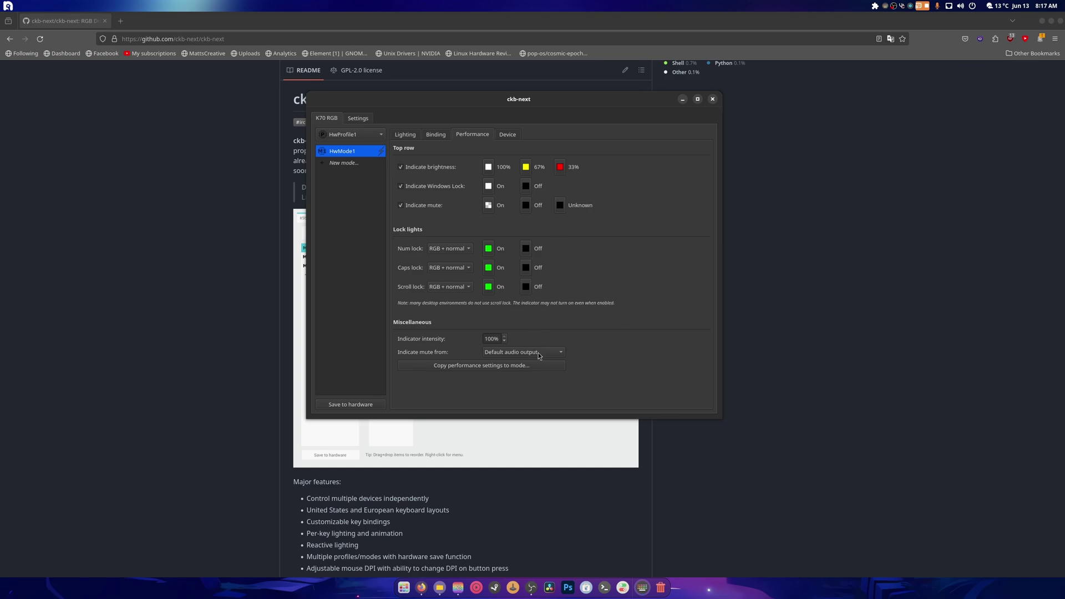
{"action": "left_click", "coordinate": [508, 135]}
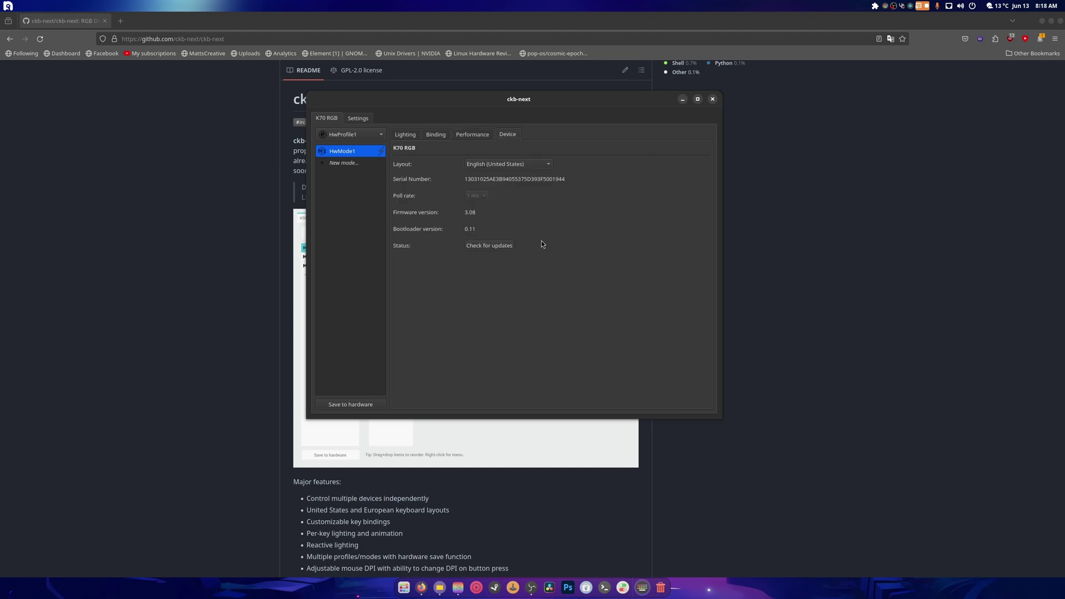
{"action": "left_click", "coordinate": [482, 250]}
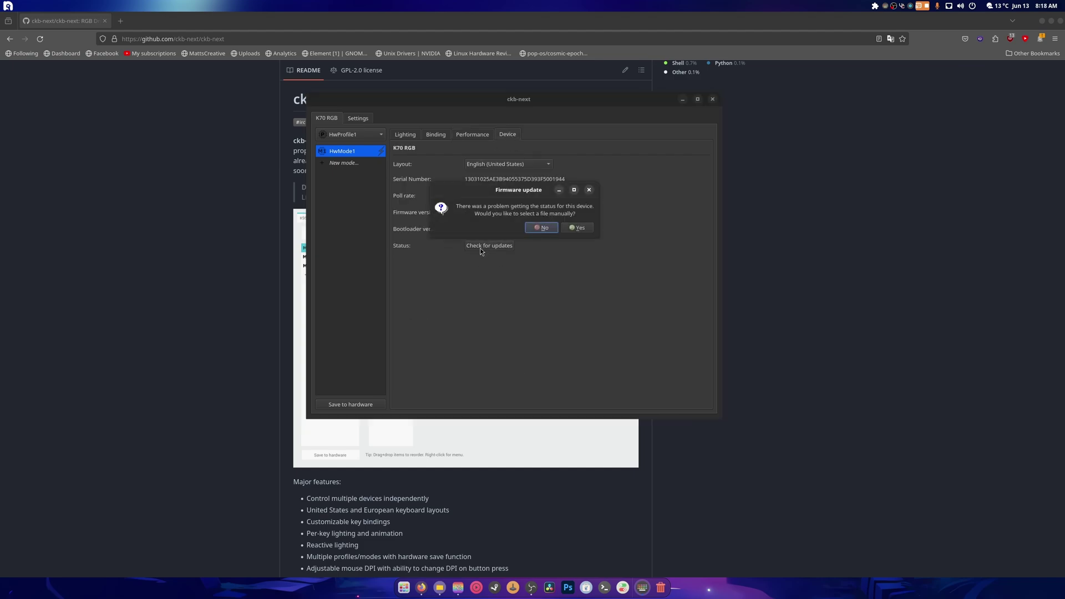
{"action": "left_click", "coordinate": [568, 228]}
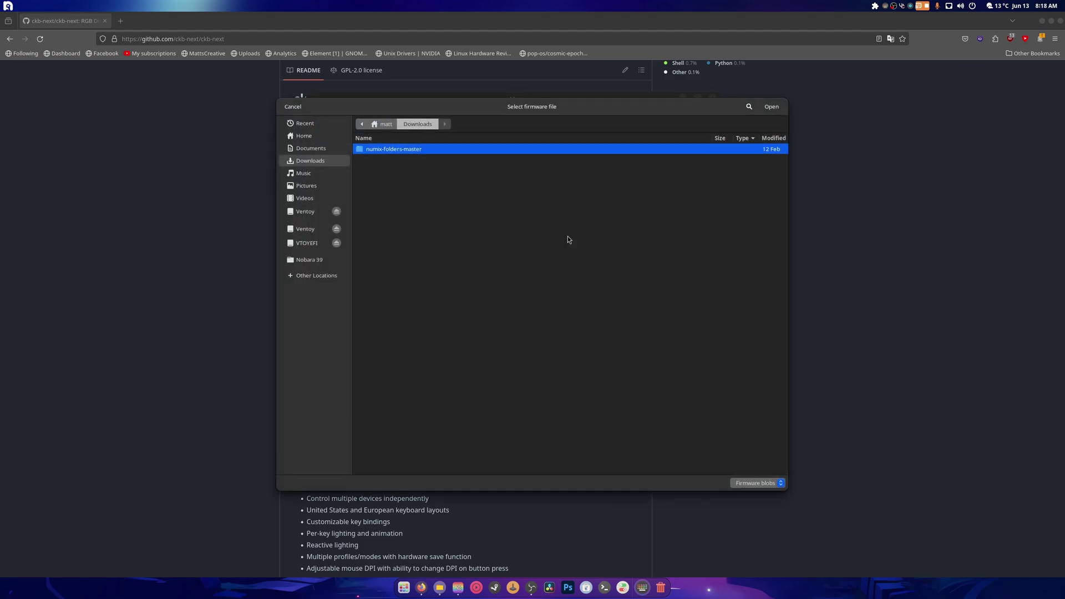
{"action": "left_click", "coordinate": [298, 107]}
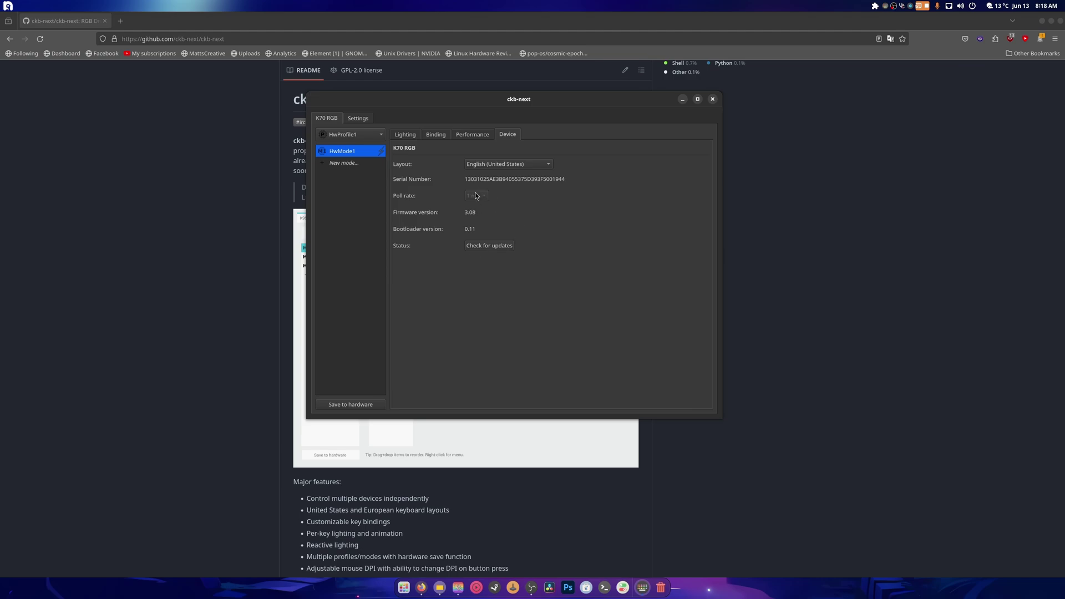
{"action": "left_click", "coordinate": [357, 118]}
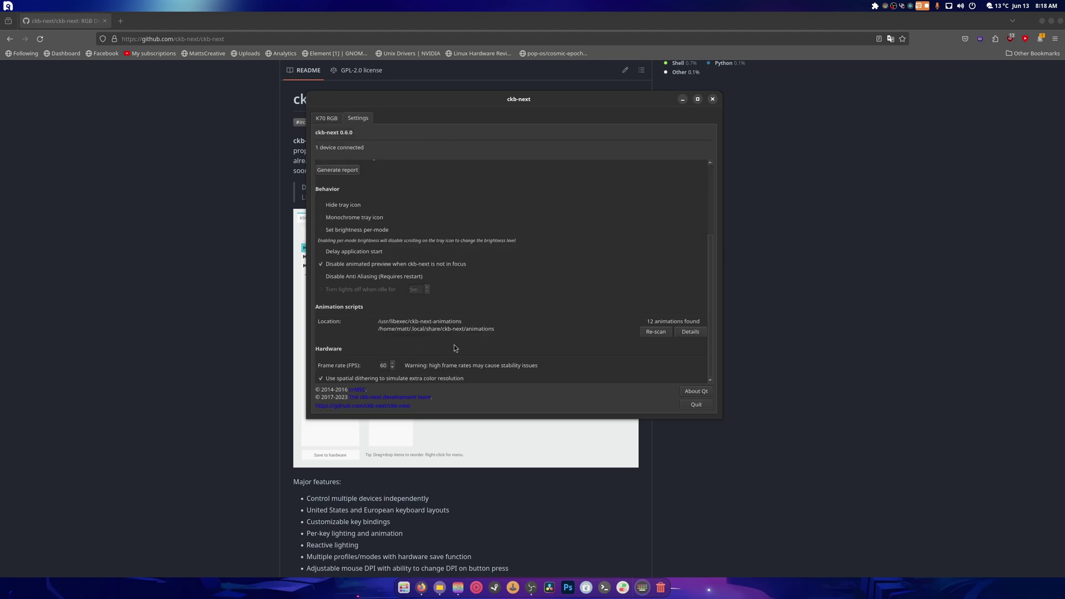
{"action": "left_click", "coordinate": [326, 119]}
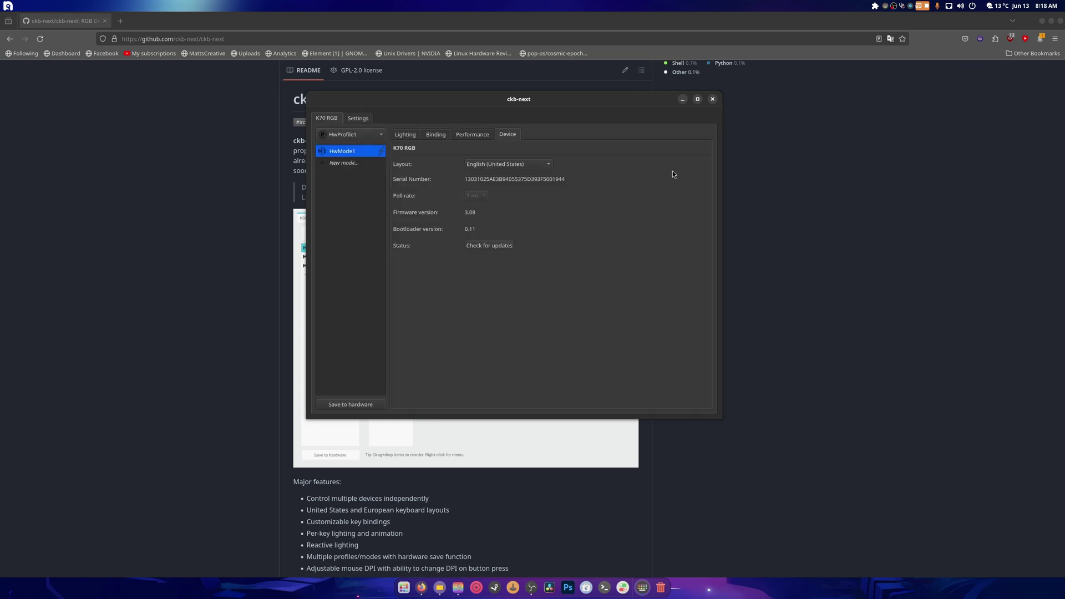
- Reposition the window, glance at Binding, and return to the HwMode1 lighting layout with white and purple keys
{"action": "left_click_drag", "start_coordinate": [588, 114], "coordinate": [458, 143]}
{"action": "left_click", "coordinate": [388, 159]}
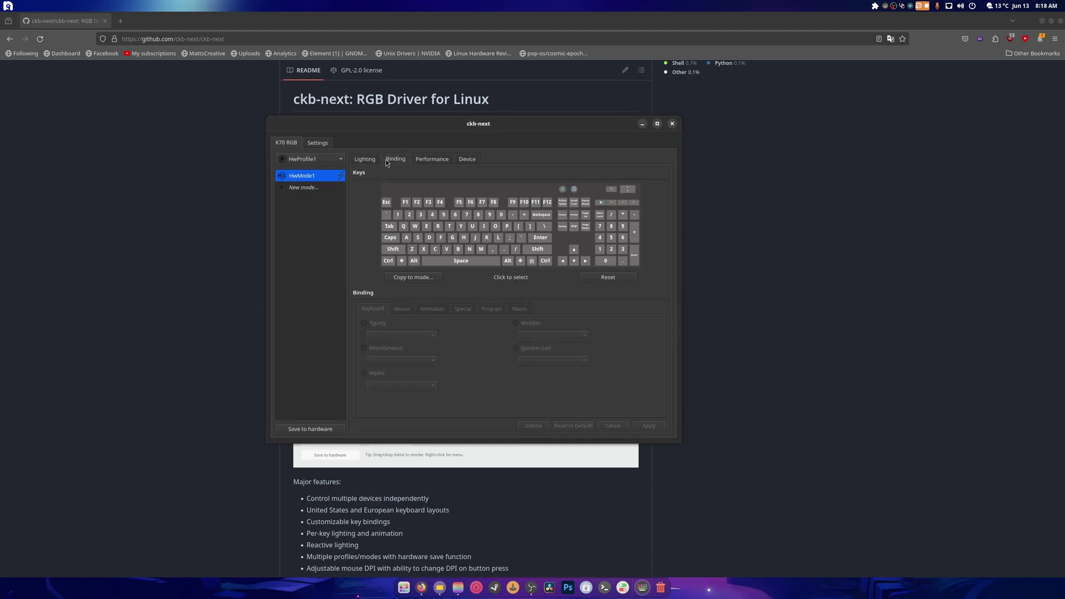
{"action": "left_click", "coordinate": [365, 159]}
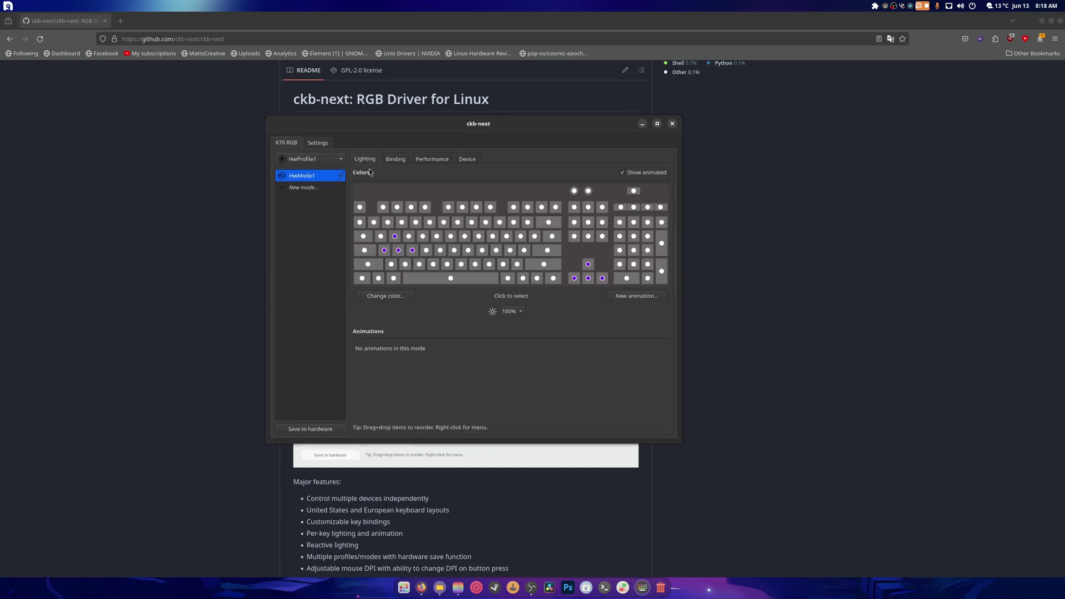